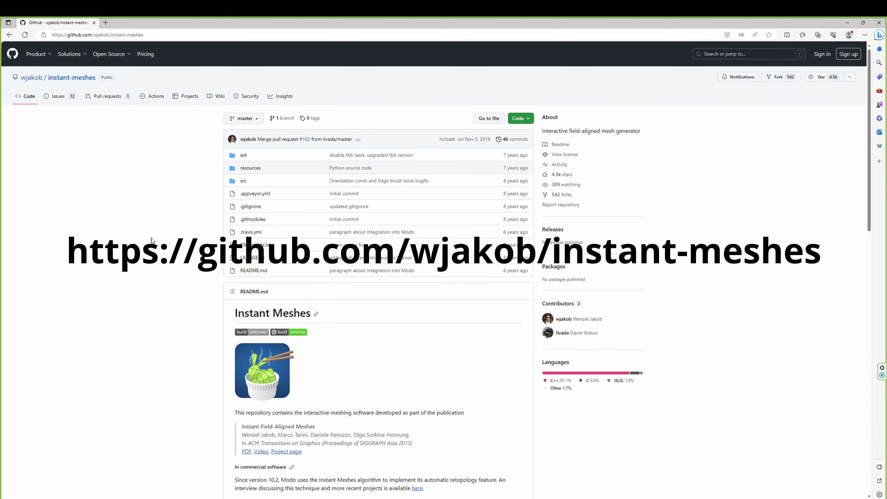
Scroll the wjakob/instant-meshes README down to the Screenshot and Pre-compiled binaries sections
{"action": "scroll", "coordinate": [154, 237], "scroll_direction": "down", "scroll_amount": 8}
{"action": "scroll", "coordinate": [156, 237], "scroll_direction": "down", "scroll_amount": 2}
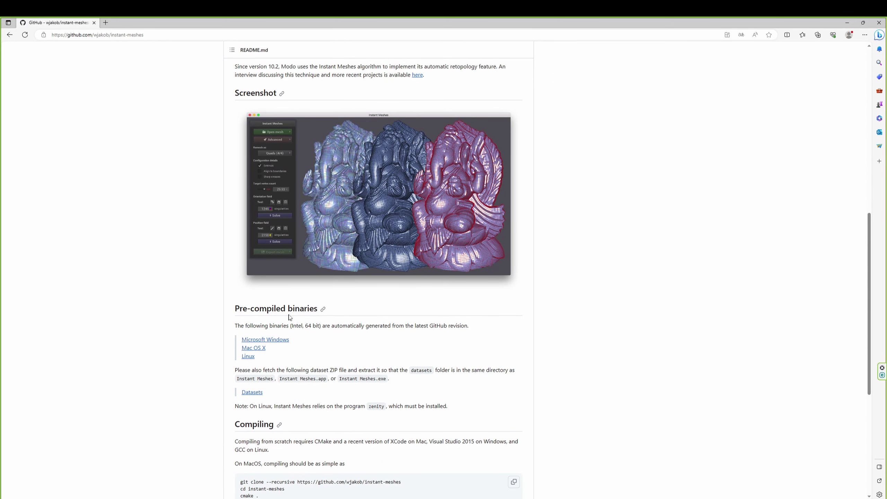
{"action": "scroll", "coordinate": [194, 313], "scroll_direction": "down", "scroll_amount": 2}
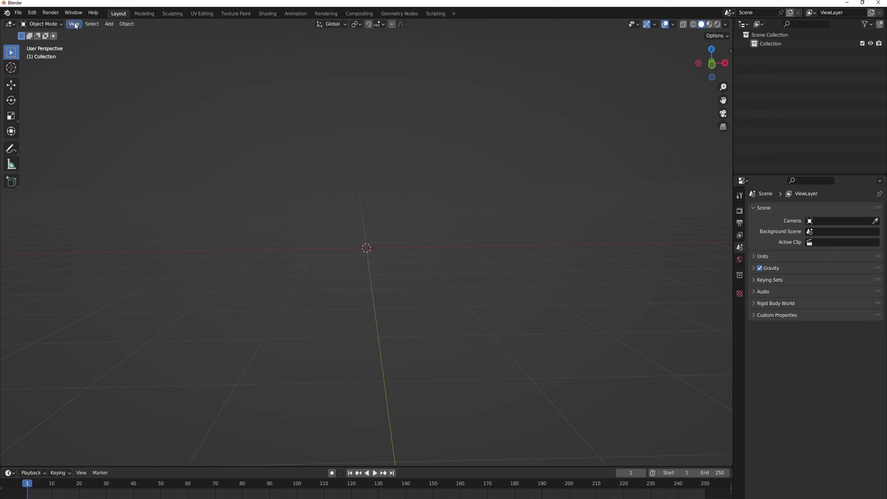
Start File > Append and open LadyMargot.blend from the LadyMargot project folder
{"action": "left_click", "coordinate": [19, 13]}
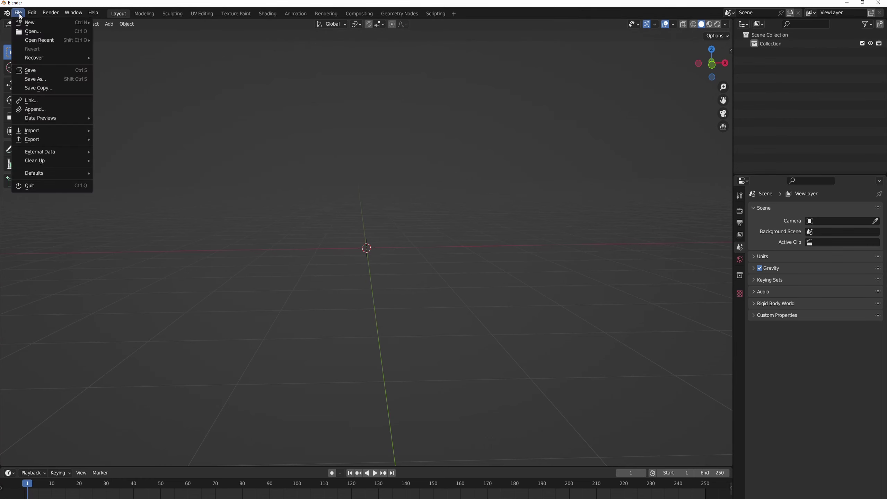
{"action": "left_click", "coordinate": [54, 110]}
{"action": "scroll", "coordinate": [300, 269], "scroll_direction": "down", "scroll_amount": 5}
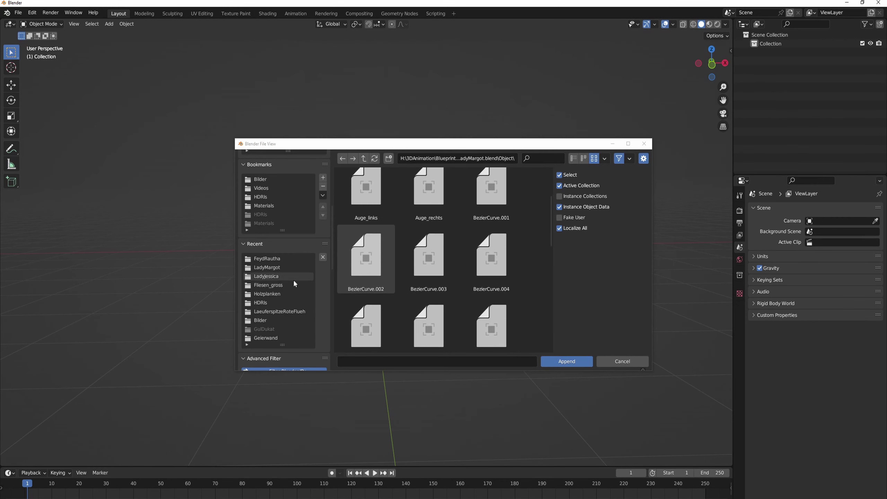
{"action": "double_click", "coordinate": [277, 268]}
{"action": "double_click", "coordinate": [382, 213]}
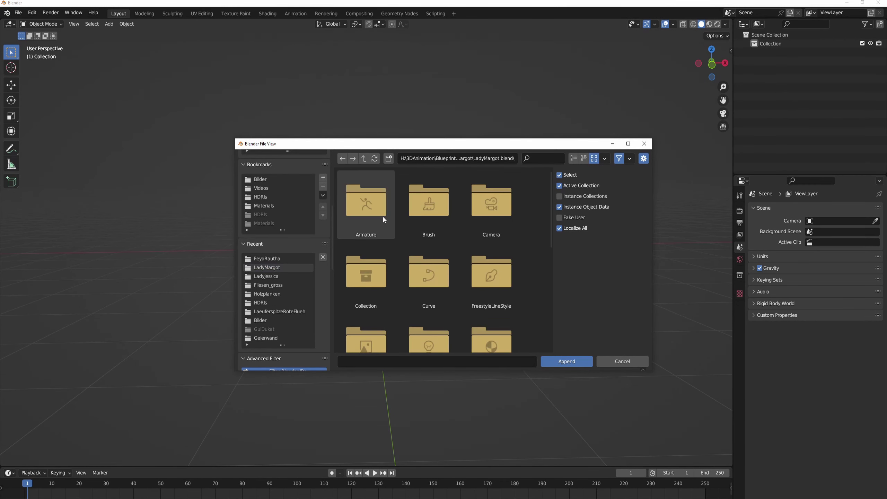
Append the Margot object from the blend file's Object category into the scene
{"action": "scroll", "coordinate": [418, 253], "scroll_direction": "down", "scroll_amount": 6}
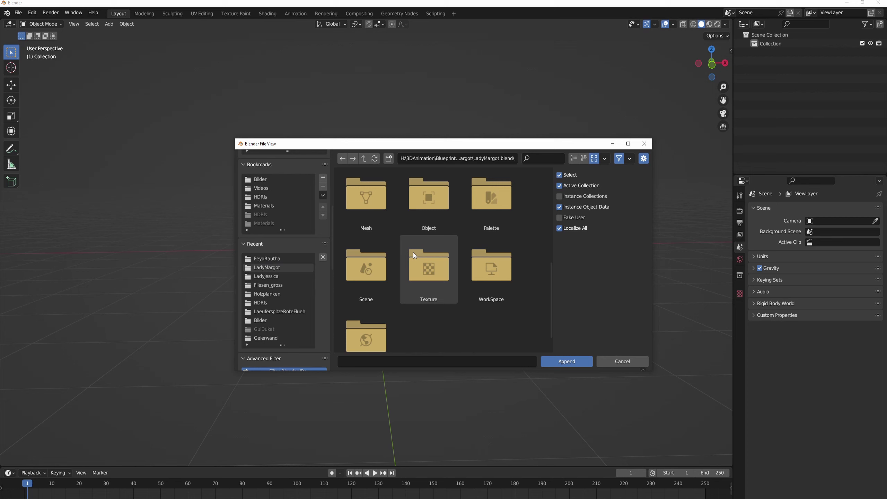
{"action": "scroll", "coordinate": [413, 252], "scroll_direction": "down", "scroll_amount": 2}
{"action": "scroll", "coordinate": [415, 292], "scroll_direction": "up", "scroll_amount": 2}
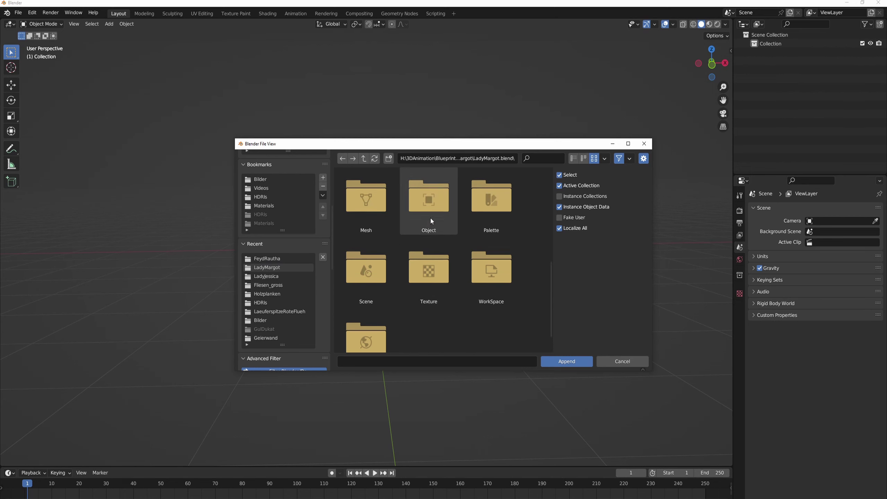
{"action": "double_click", "coordinate": [429, 212]}
{"action": "scroll", "coordinate": [405, 231], "scroll_direction": "down", "scroll_amount": 1}
{"action": "scroll", "coordinate": [381, 243], "scroll_direction": "down", "scroll_amount": 6}
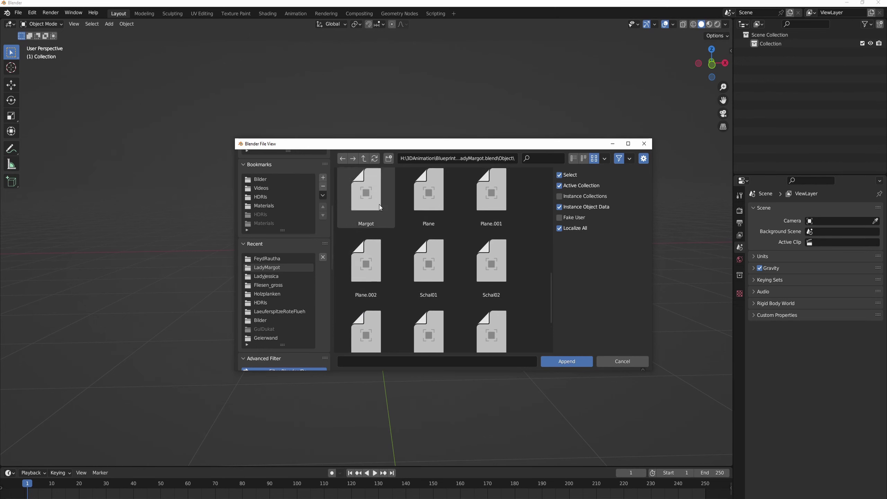
{"action": "left_click", "coordinate": [379, 204]}
{"action": "left_click", "coordinate": [566, 361]}
Select the Margot head and choose File > Export > Wavefront (.obj)
{"action": "left_click", "coordinate": [405, 264]}
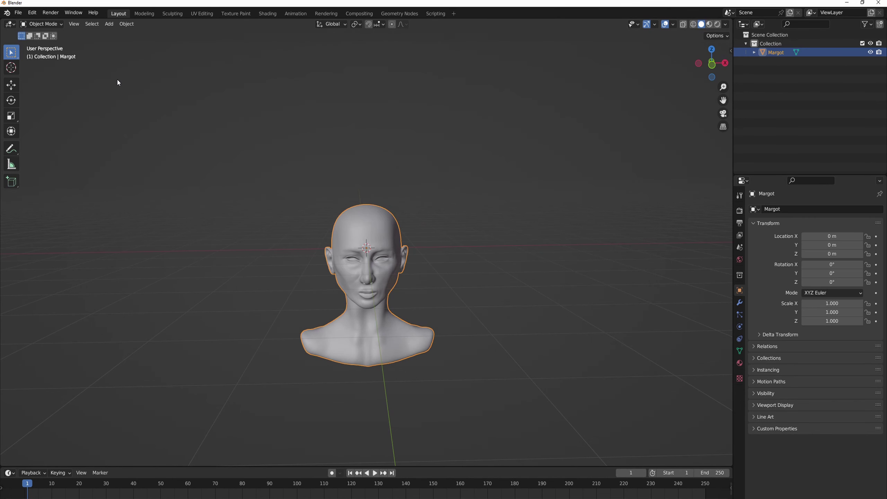
{"action": "left_click", "coordinate": [19, 13]}
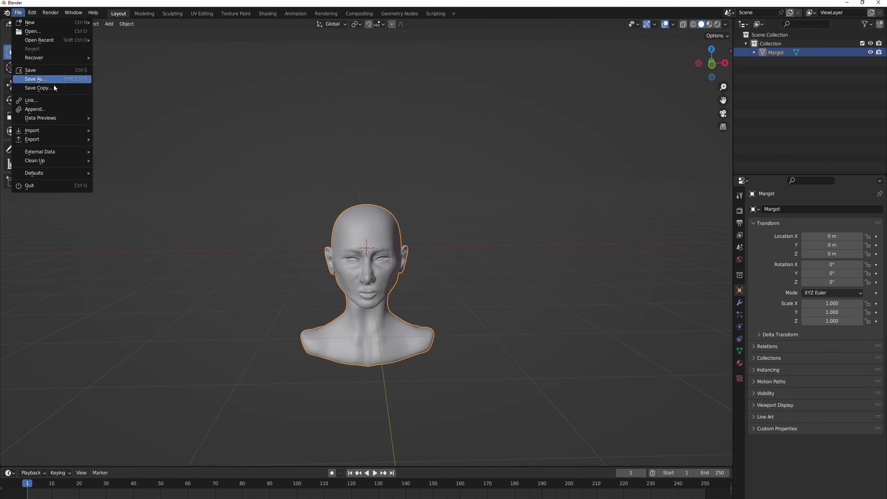
{"action": "mouse_move", "coordinate": [47, 140]}
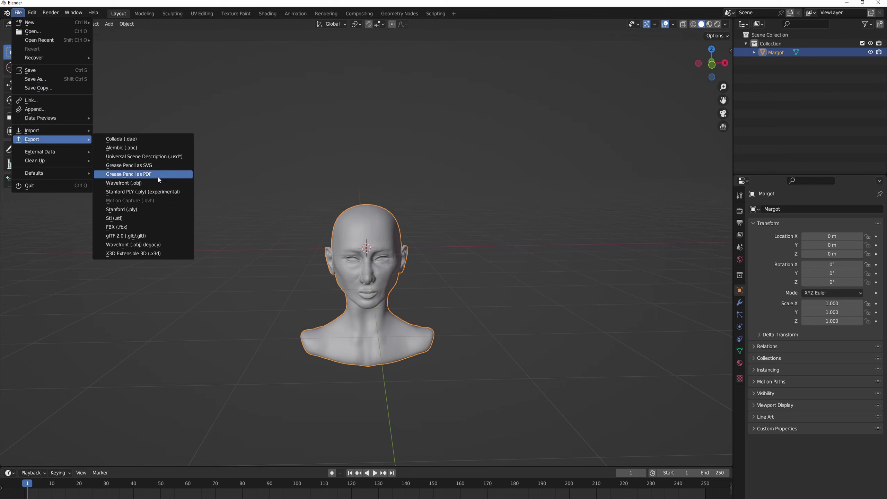
{"action": "left_click", "coordinate": [137, 183]}
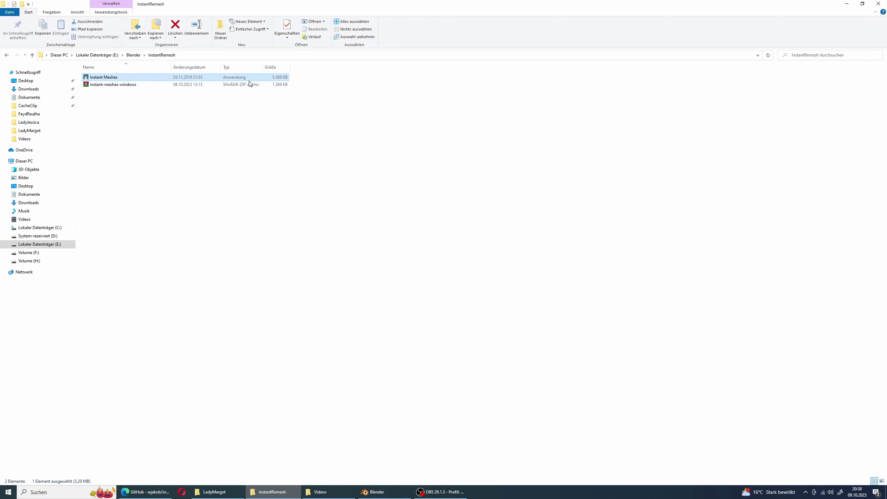
Launch Instant Meshes.exe from the InstantRemesh folder
{"action": "double_click", "coordinate": [113, 78]}
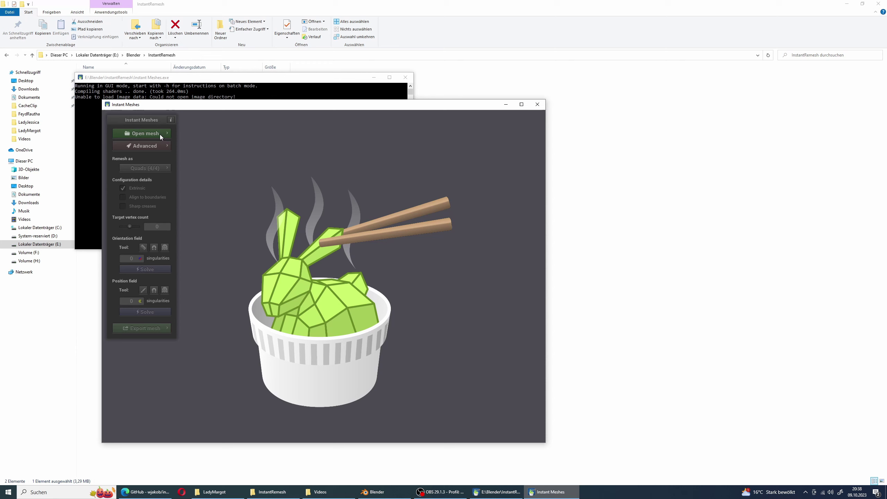
Open the LadyMargot mesh as PLY/OBJ from the Sculpting > LadyMargot folder
{"action": "left_click", "coordinate": [160, 134]}
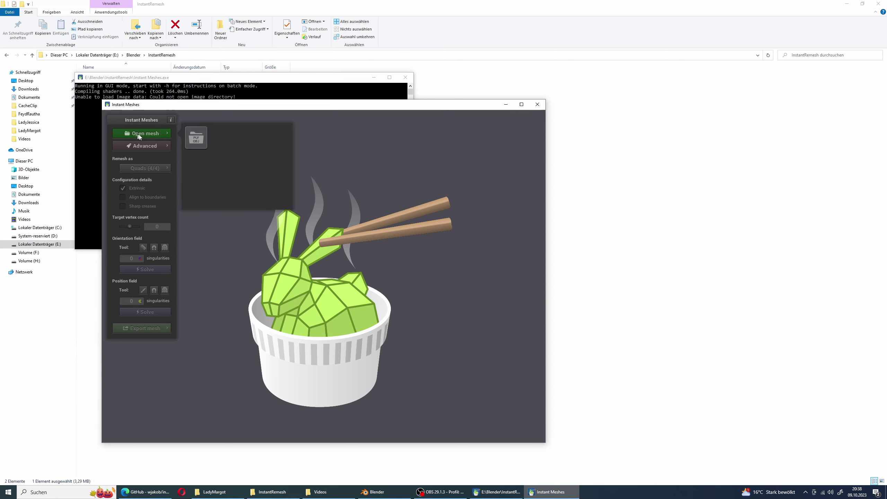
{"action": "left_click", "coordinate": [196, 137]}
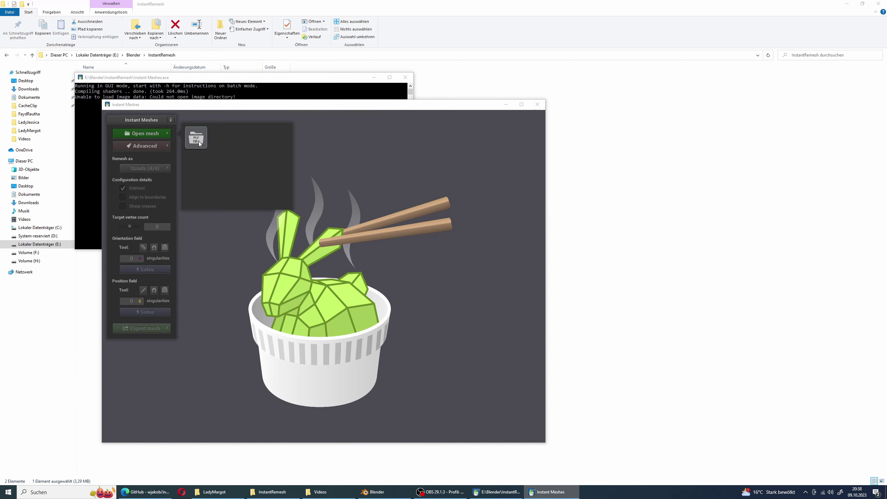
{"action": "left_click", "coordinate": [180, 18]}
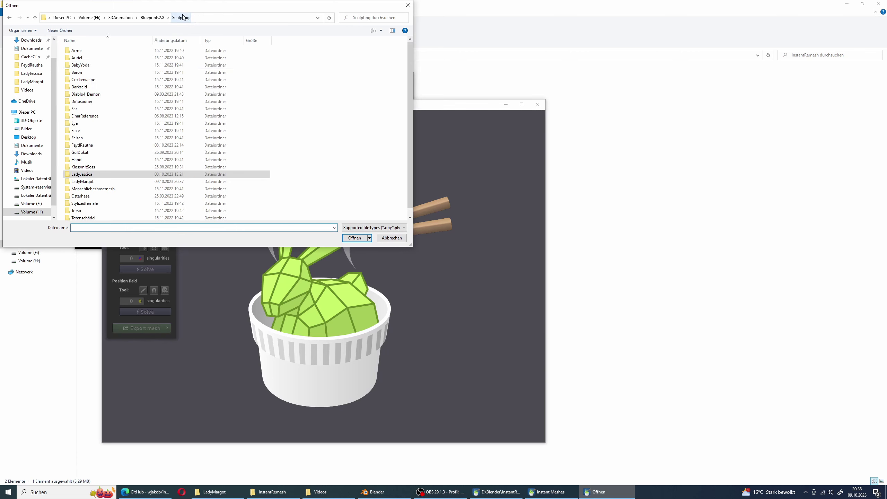
{"action": "double_click", "coordinate": [97, 182]}
{"action": "left_click", "coordinate": [86, 66]}
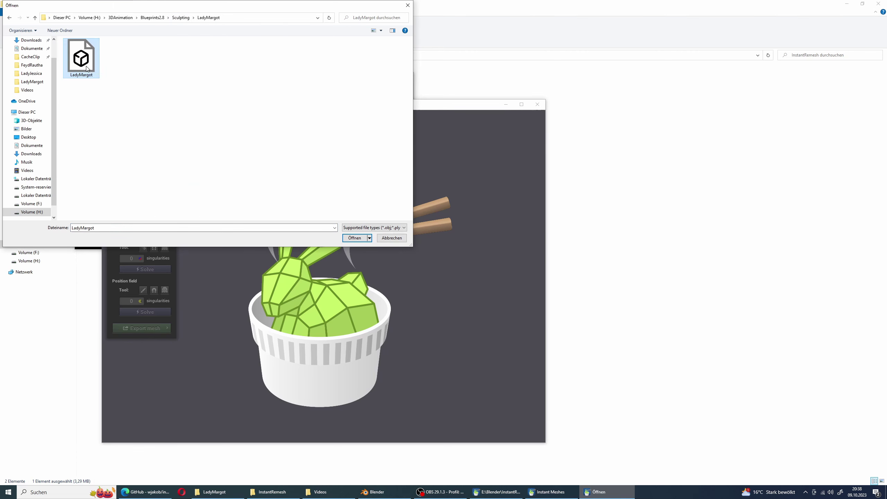
{"action": "left_click", "coordinate": [356, 238]}
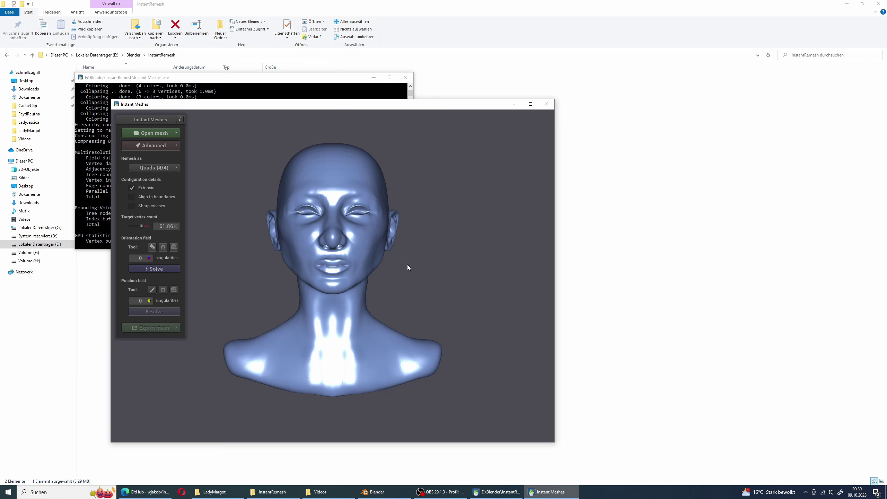
{"action": "left_click_drag", "start_coordinate": [406, 267], "coordinate": [338, 275]}
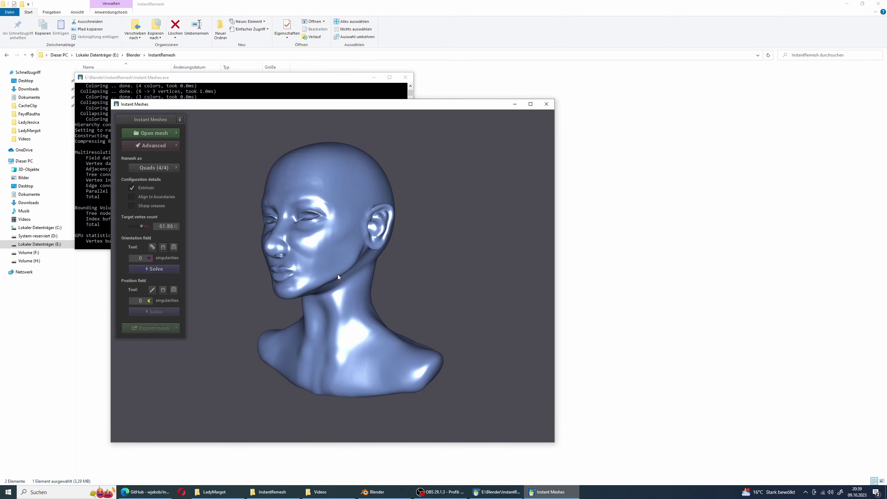
{"action": "left_click_drag", "start_coordinate": [382, 298], "coordinate": [410, 332]}
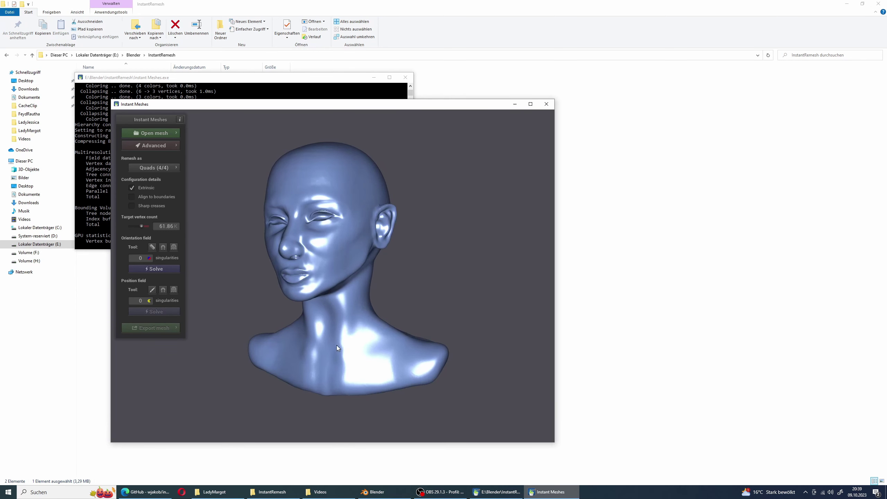
{"action": "left_click_drag", "start_coordinate": [341, 344], "coordinate": [311, 346]}
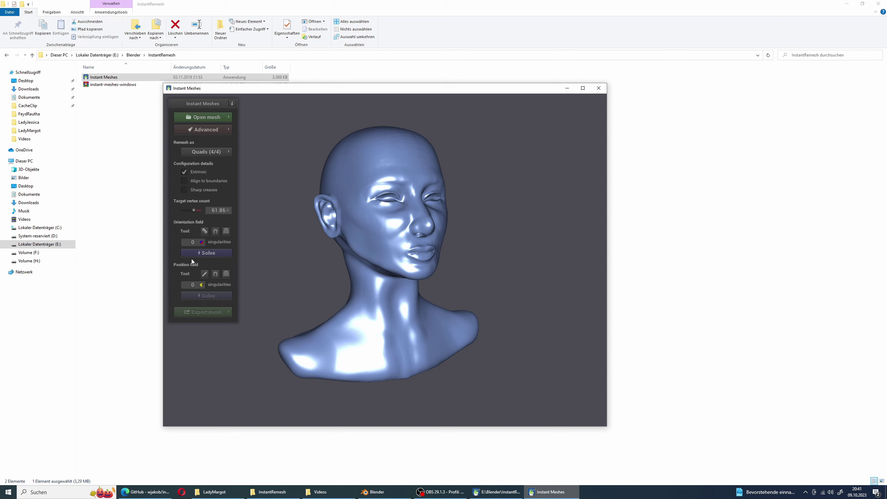
Solve the orientation field and orbit the head to inspect its 52 singularities
{"action": "left_click", "coordinate": [209, 255]}
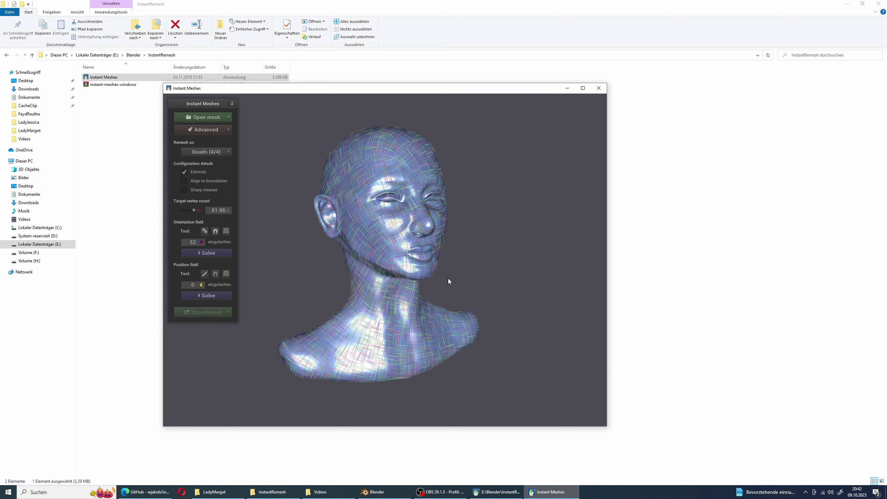
{"action": "left_click_drag", "start_coordinate": [479, 294], "coordinate": [424, 290]}
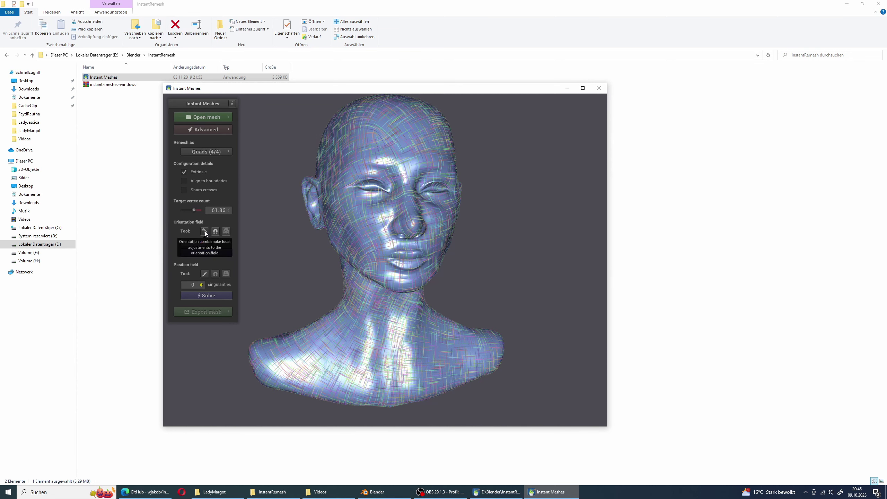
Comb the orientation field from nose to forehead and along the left eye, re-solving it
{"action": "left_click", "coordinate": [205, 231]}
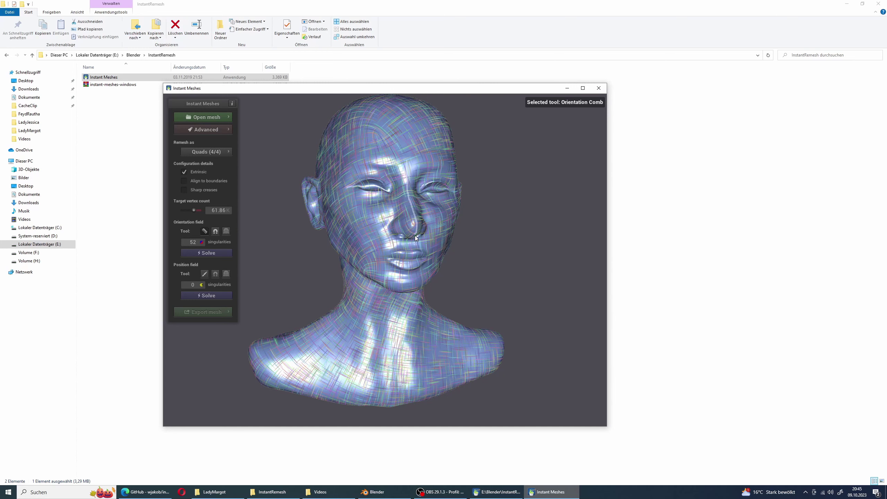
{"action": "left_click_drag", "start_coordinate": [417, 232], "coordinate": [407, 160]}
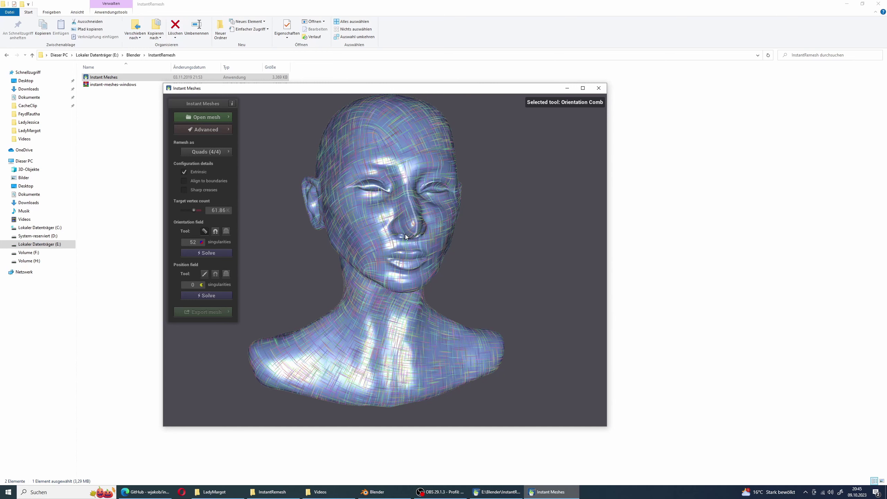
{"action": "left_click", "coordinate": [204, 253]}
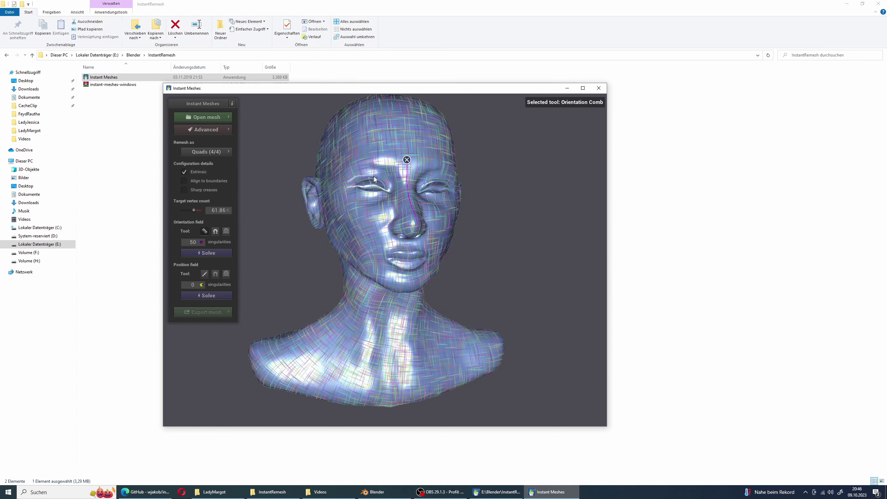
{"action": "left_click_drag", "start_coordinate": [348, 182], "coordinate": [389, 192]}
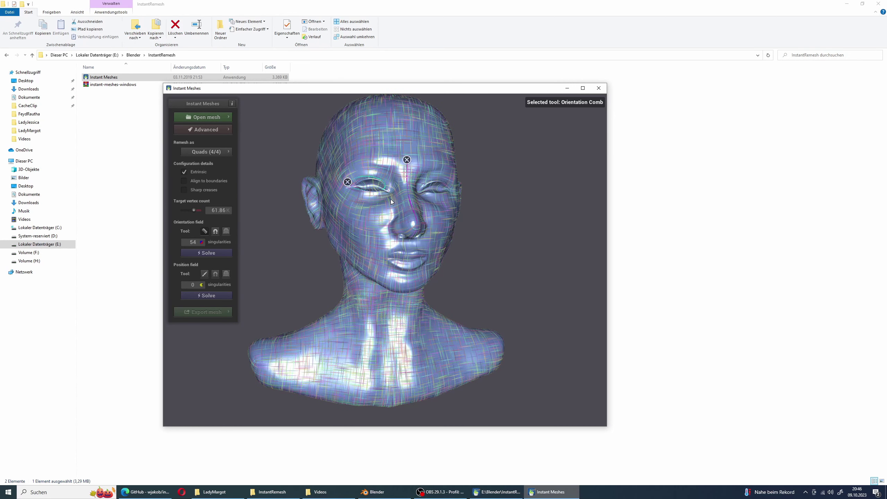
{"action": "left_click", "coordinate": [203, 231]}
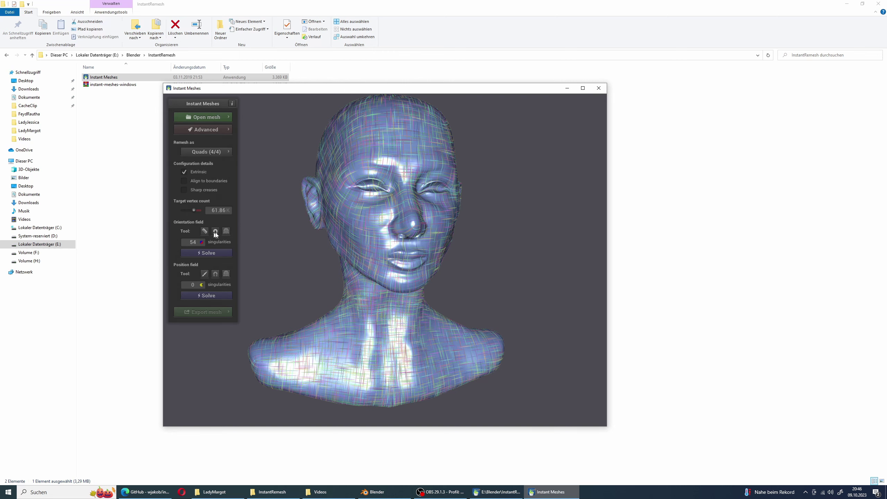
{"action": "left_click_drag", "start_coordinate": [295, 241], "coordinate": [267, 242]}
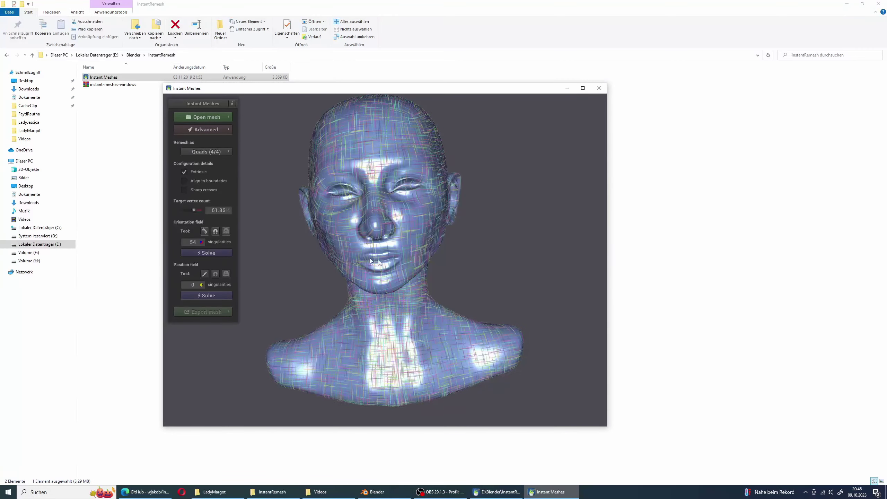
{"action": "left_click_drag", "start_coordinate": [370, 258], "coordinate": [425, 299]}
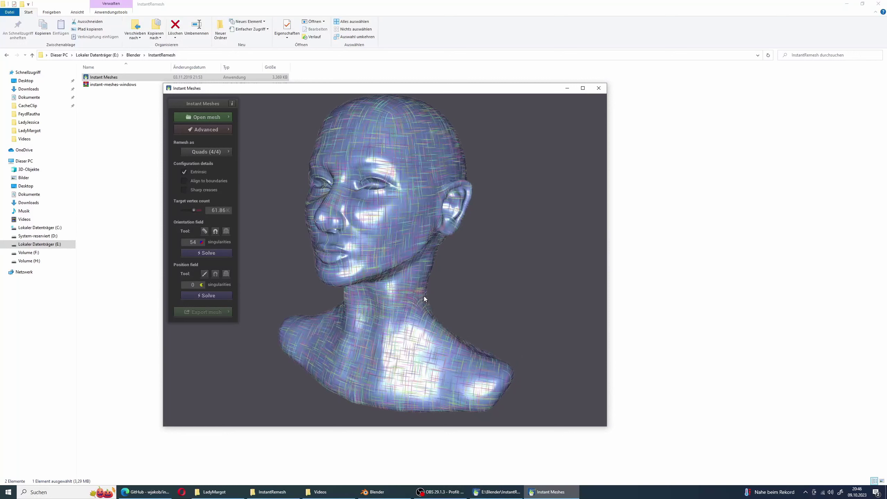
Add comb strokes along the lower eyelid, jaw, cheek and around the mouth
{"action": "left_click", "coordinate": [205, 231]}
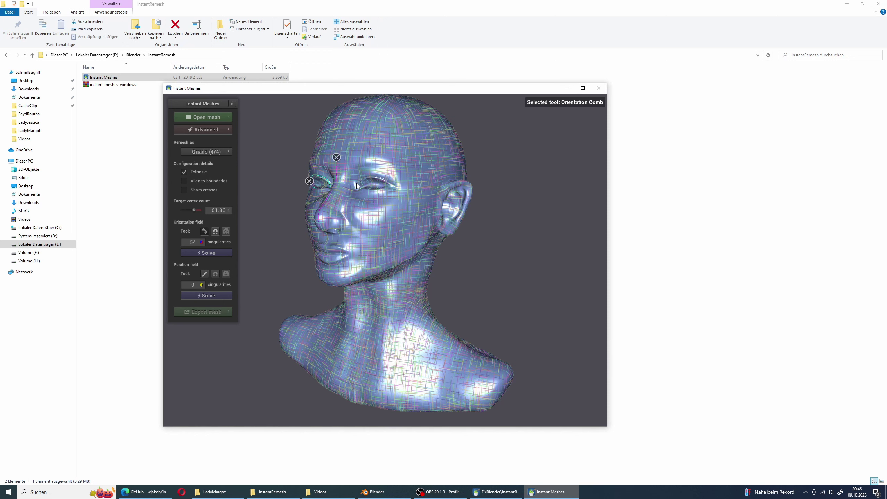
{"action": "left_click_drag", "start_coordinate": [391, 191], "coordinate": [357, 190]}
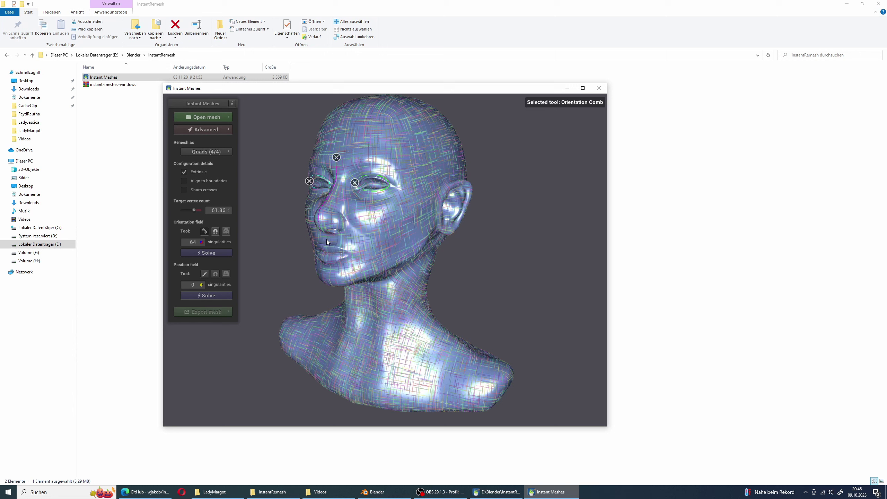
{"action": "left_click", "coordinate": [208, 231]}
{"action": "left_click_drag", "start_coordinate": [345, 275], "coordinate": [345, 275]}
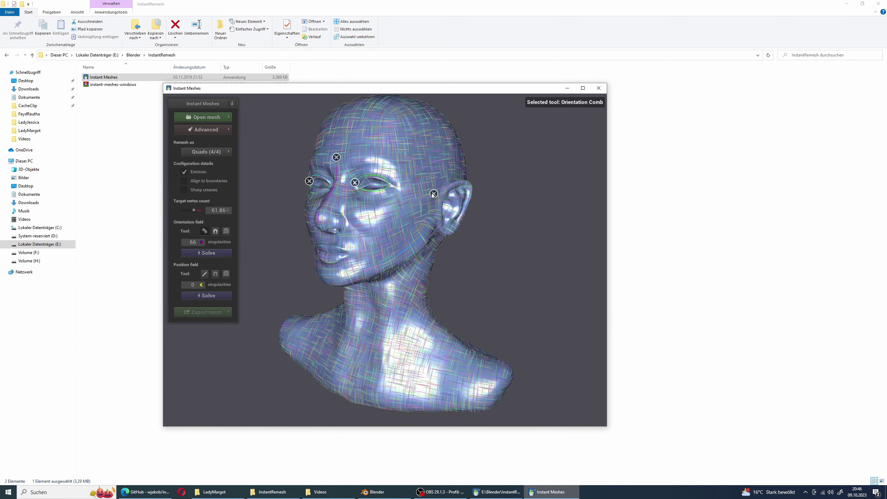
{"action": "left_click", "coordinate": [206, 231]}
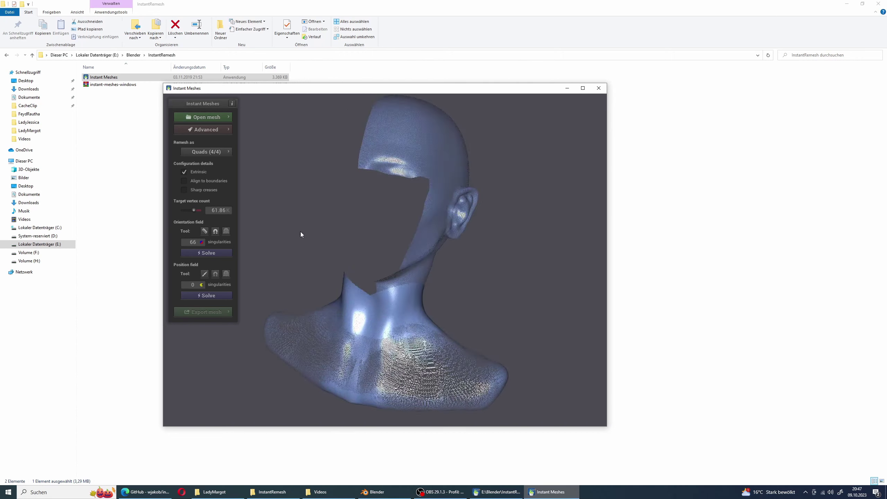
{"action": "left_click_drag", "start_coordinate": [302, 234], "coordinate": [397, 260]}
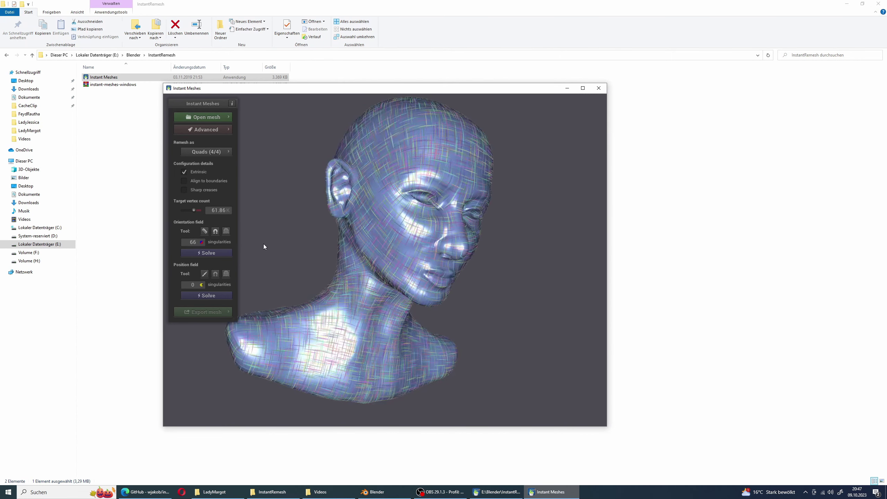
{"action": "left_click", "coordinate": [204, 231]}
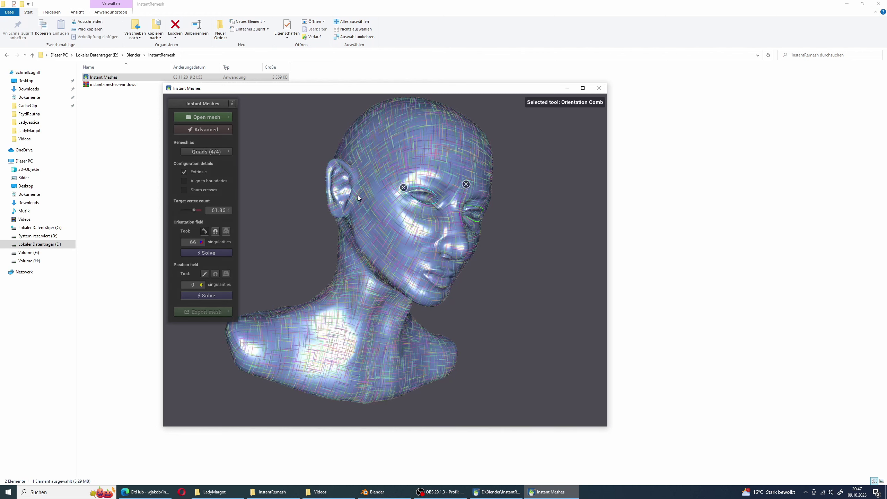
{"action": "left_click_drag", "start_coordinate": [360, 185], "coordinate": [360, 216]}
{"action": "mouse_move", "coordinate": [411, 288]}
{"action": "left_mouse_down"}
{"action": "mouse_move", "coordinate": [350, 230]}
{"action": "mouse_move", "coordinate": [229, 193]}
{"action": "left_mouse_up"}
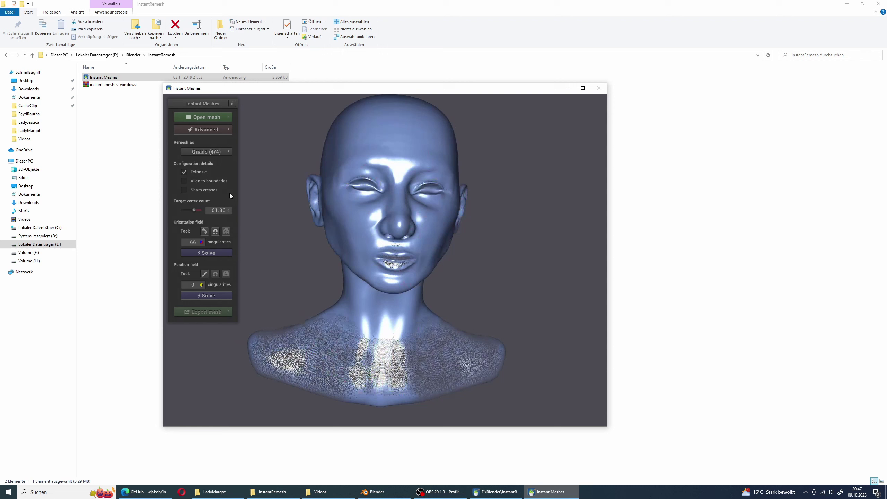
{"action": "left_click", "coordinate": [370, 247]}
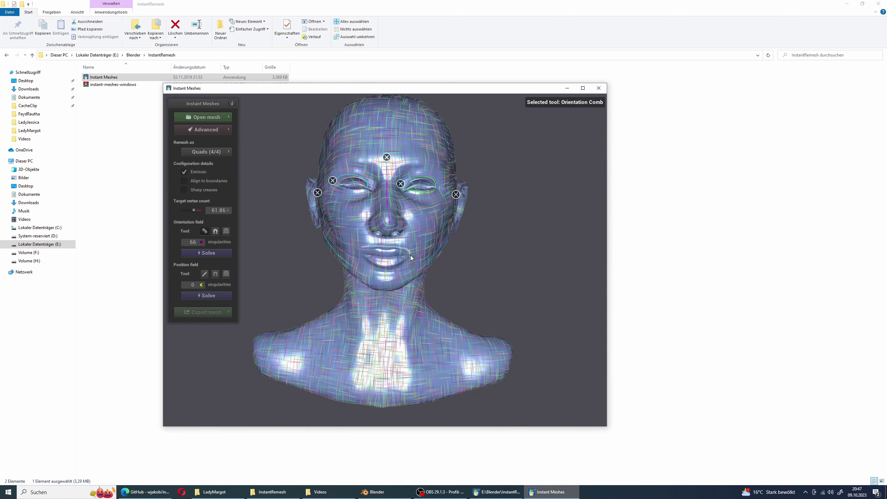
{"action": "mouse_move", "coordinate": [388, 272]}
{"action": "left_mouse_down"}
{"action": "mouse_move", "coordinate": [362, 251]}
{"action": "mouse_move", "coordinate": [403, 274]}
{"action": "left_mouse_up"}
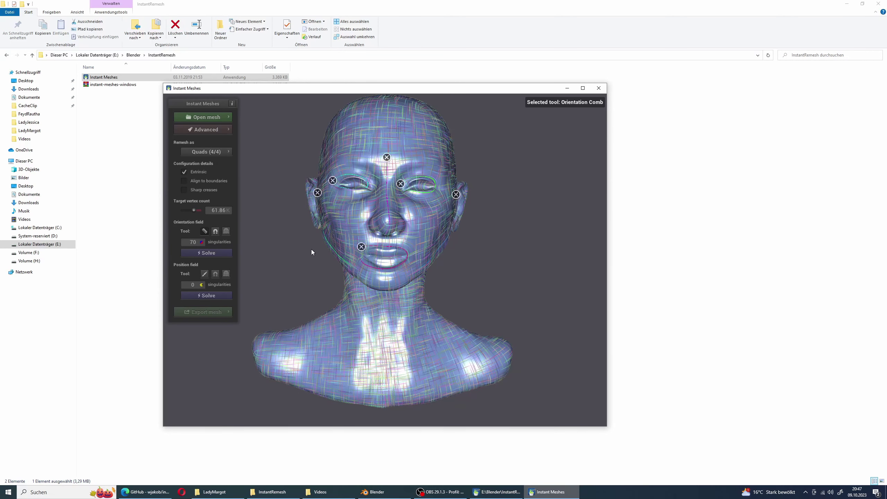
Turn to the side profile and comb strokes around the ear, reaching 70 singularities
{"action": "left_click_drag", "start_coordinate": [279, 238], "coordinate": [347, 220]}
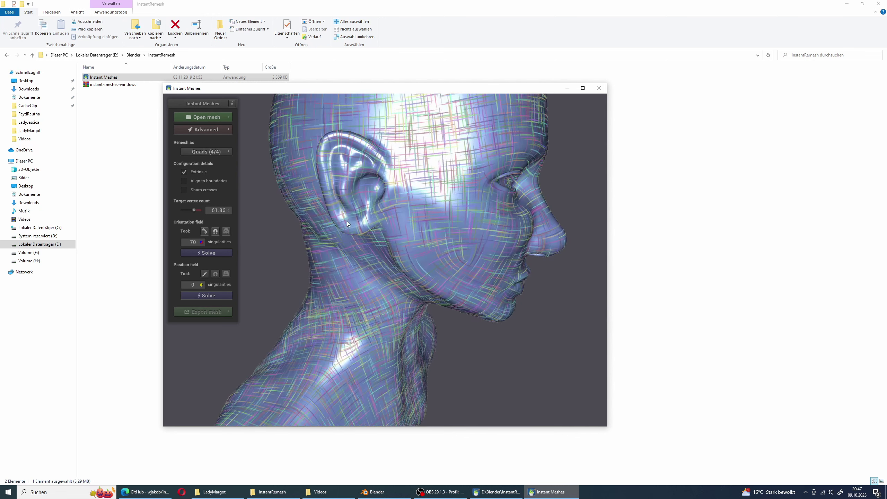
{"action": "scroll", "coordinate": [345, 220], "scroll_direction": "up", "scroll_amount": 2}
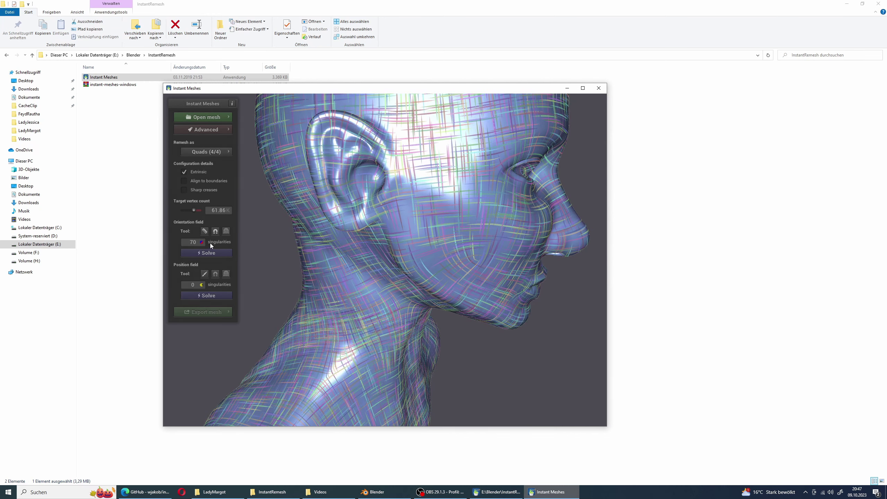
{"action": "left_click", "coordinate": [204, 232]}
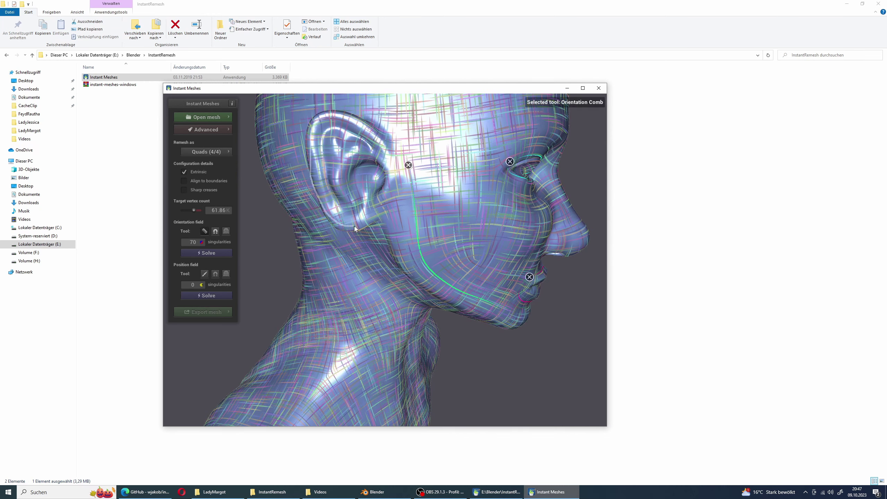
{"action": "scroll", "coordinate": [398, 219], "scroll_direction": "up", "scroll_amount": 2}
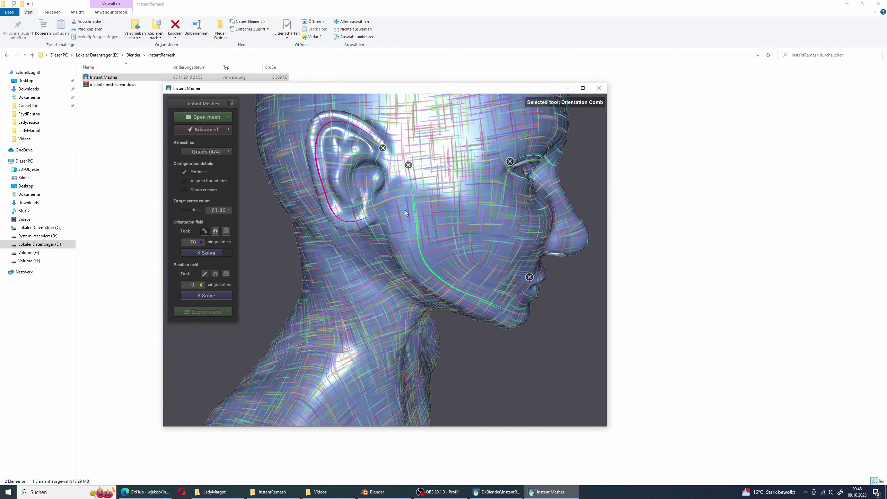
{"action": "left_click_drag", "start_coordinate": [405, 210], "coordinate": [387, 305]}
{"action": "mouse_move", "coordinate": [371, 226]}
{"action": "left_mouse_down"}
{"action": "mouse_move", "coordinate": [206, 234]}
{"action": "mouse_move", "coordinate": [443, 283]}
{"action": "mouse_move", "coordinate": [414, 265]}
{"action": "mouse_move", "coordinate": [447, 266]}
{"action": "mouse_move", "coordinate": [277, 313]}
{"action": "left_mouse_up"}
{"action": "left_click", "coordinate": [205, 234]}
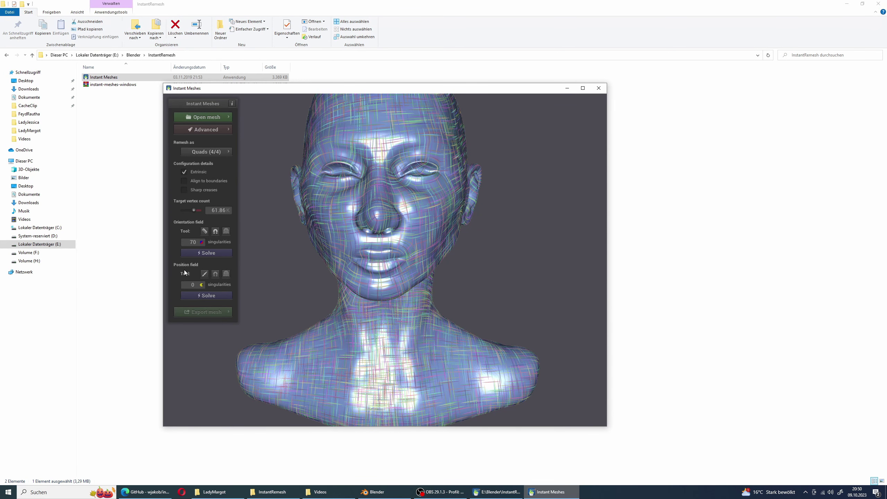
Solve the position field into a quad grid (1765 singularities) and pick the Edge Brush tool
{"action": "left_click", "coordinate": [206, 296]}
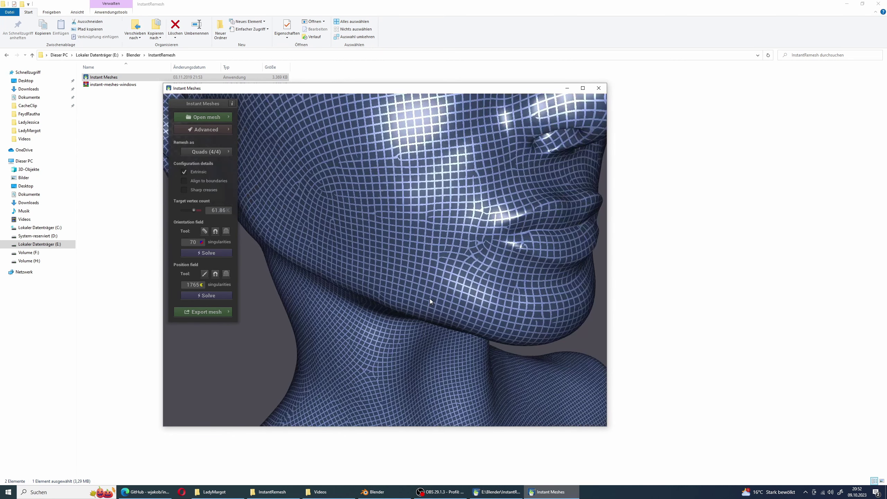
{"action": "left_click", "coordinate": [206, 276]}
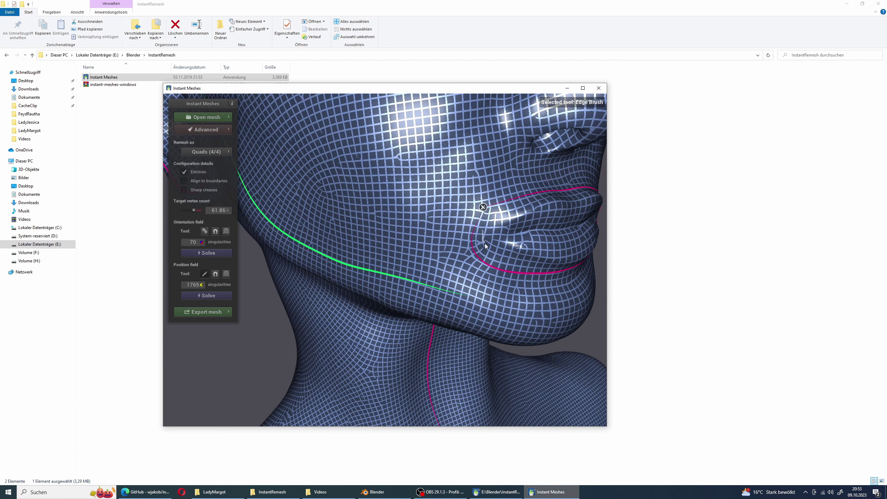
Brush an edge guide at the mouth corner, cutting position singularities to 1263
{"action": "left_click_drag", "start_coordinate": [491, 248], "coordinate": [491, 248]}
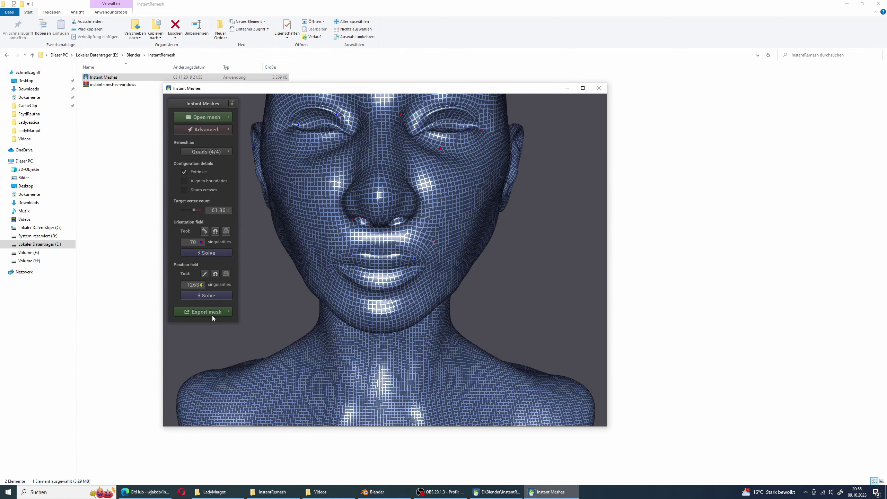
Extract the final quad mesh and save it as LadyMargotReto.obj
{"action": "left_click", "coordinate": [212, 313]}
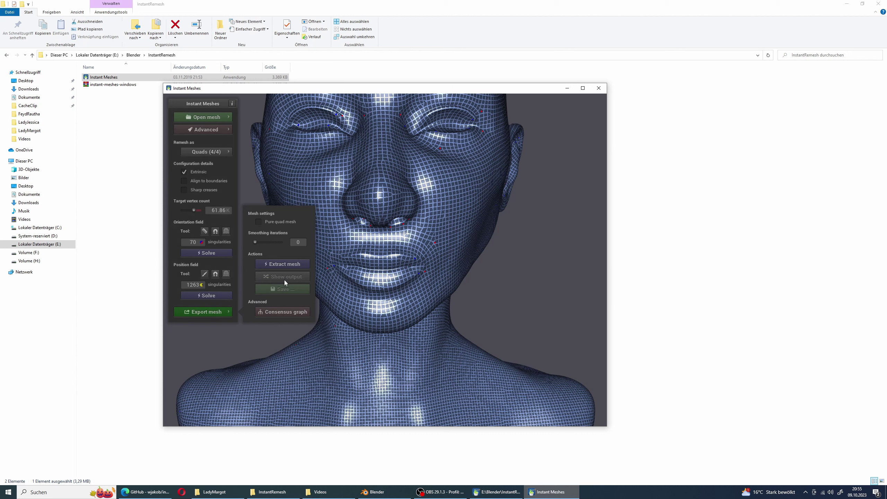
{"action": "left_click", "coordinate": [283, 264]}
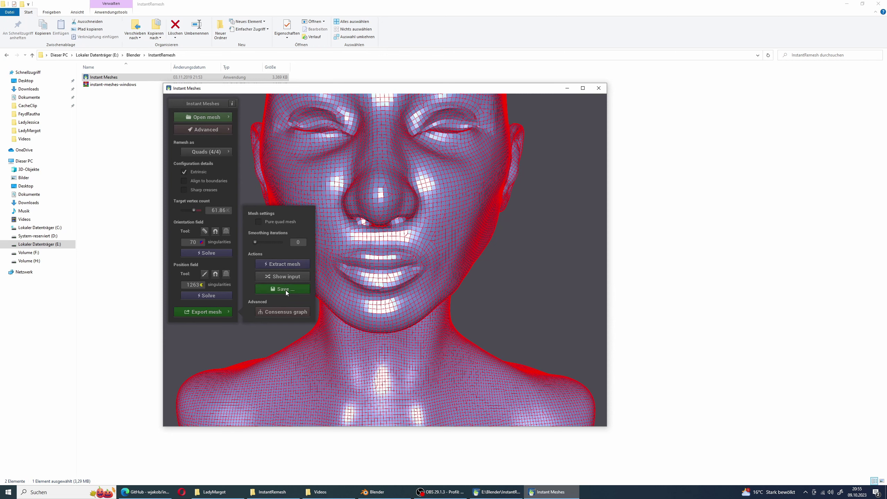
{"action": "left_click", "coordinate": [286, 290]}
{"action": "type", "text": "LadyMargotReto.obj"}
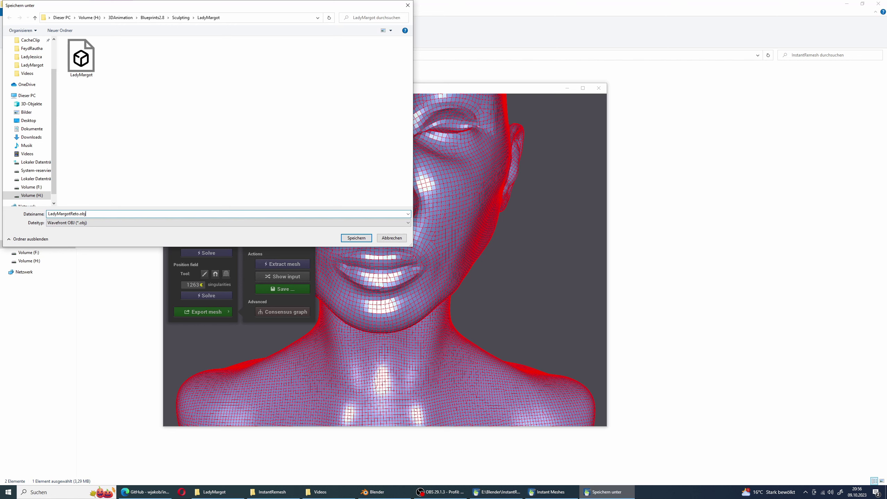
{"action": "left_click", "coordinate": [356, 238]}
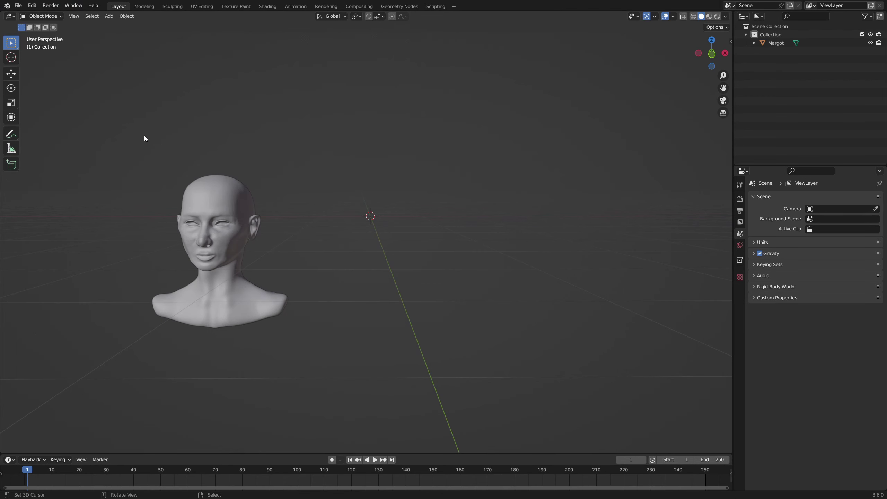
Import LadyMargotReto.obj as a Wavefront OBJ beside the Margot sculpt and orbit to compare
{"action": "left_click", "coordinate": [20, 6]}
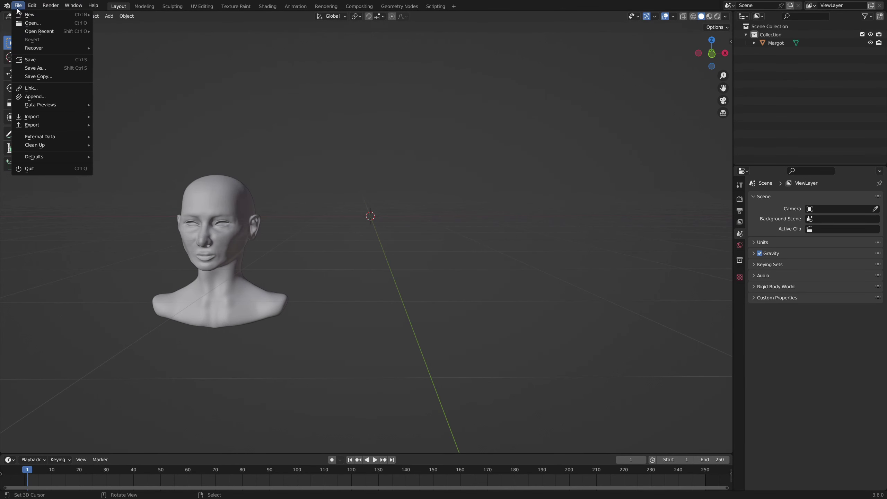
{"action": "mouse_move", "coordinate": [47, 119]}
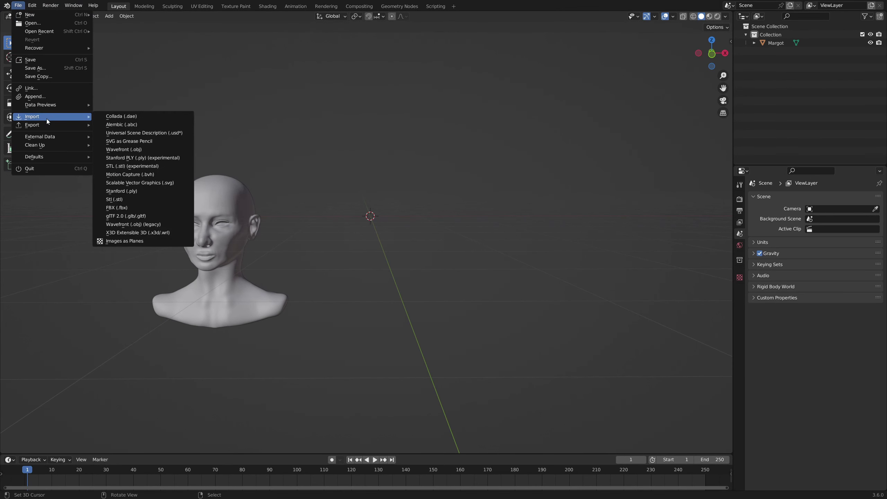
{"action": "left_click", "coordinate": [149, 150]}
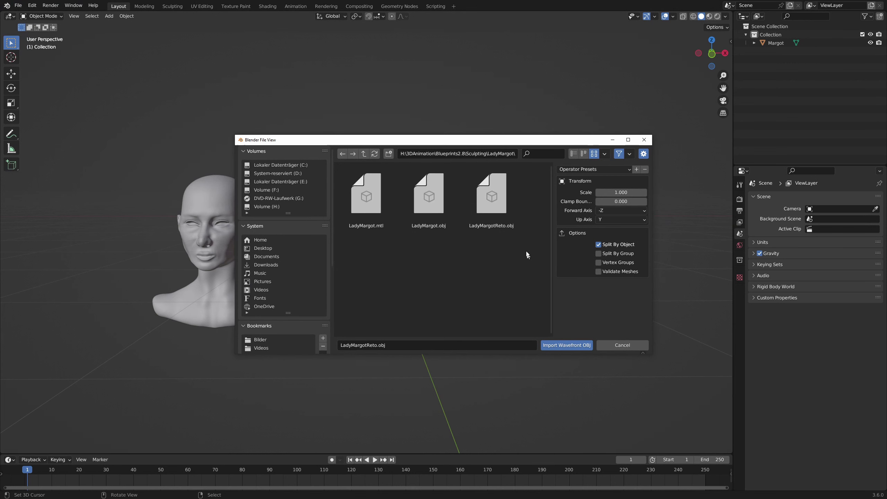
{"action": "left_click", "coordinate": [495, 207]}
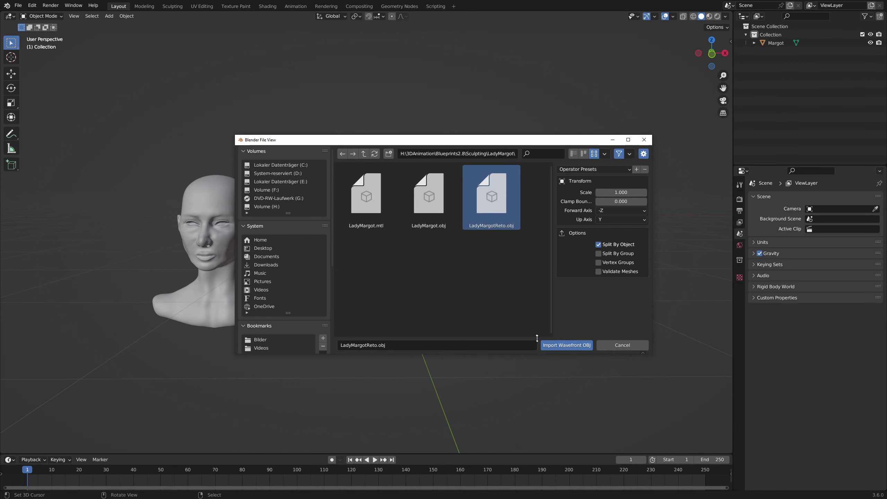
{"action": "left_click", "coordinate": [553, 345]}
{"action": "middle_click_drag", "start_coordinate": [406, 274], "coordinate": [460, 281]}
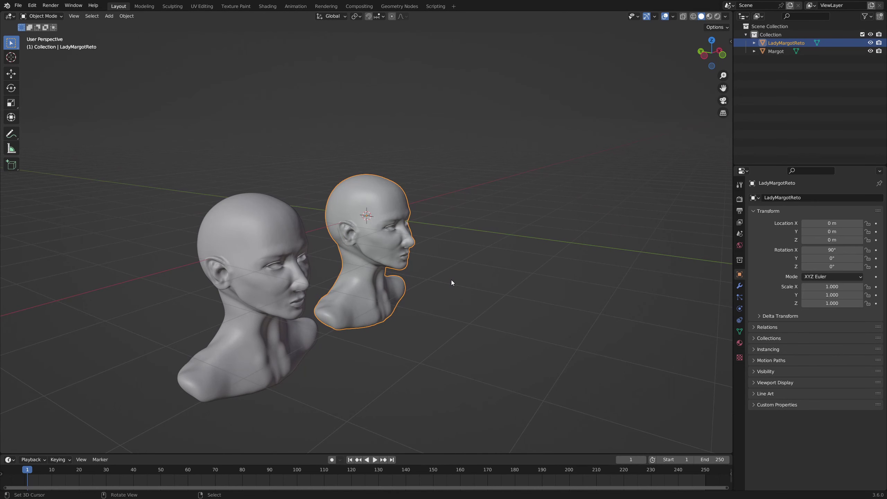
{"action": "scroll", "coordinate": [451, 281], "scroll_direction": "up", "scroll_amount": 3}
{"action": "middle_click_drag", "start_coordinate": [411, 273], "coordinate": [308, 273]}
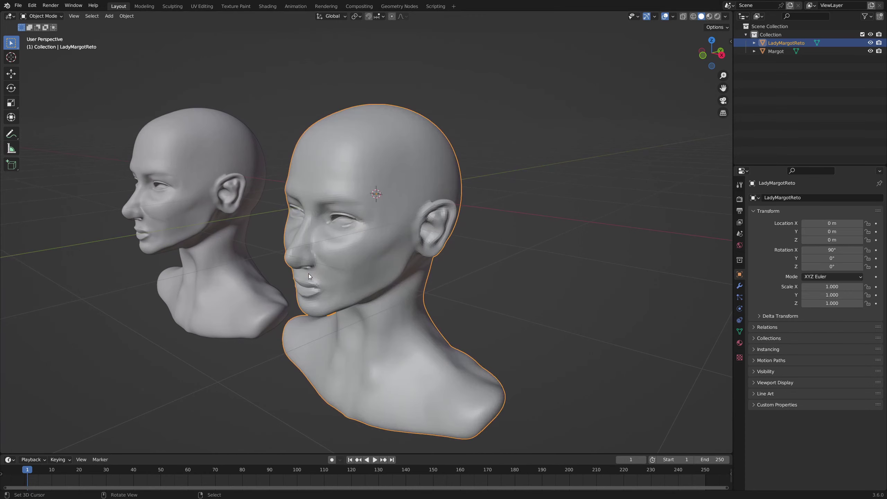
{"action": "key", "text": "Tab"}
{"action": "scroll", "coordinate": [309, 274], "scroll_direction": "up", "scroll_amount": 5}
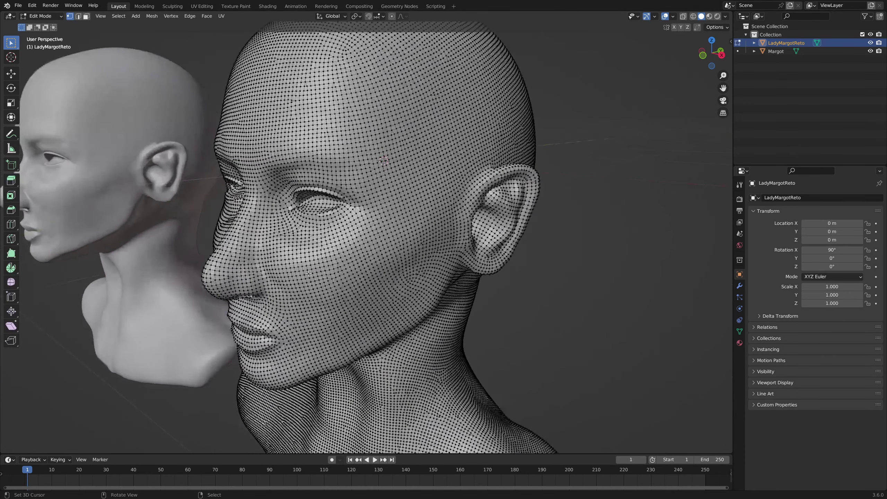
{"action": "middle_click_drag", "start_coordinate": [315, 274], "coordinate": [346, 273]}
{"action": "scroll", "coordinate": [346, 273], "scroll_direction": "up", "scroll_amount": 3}
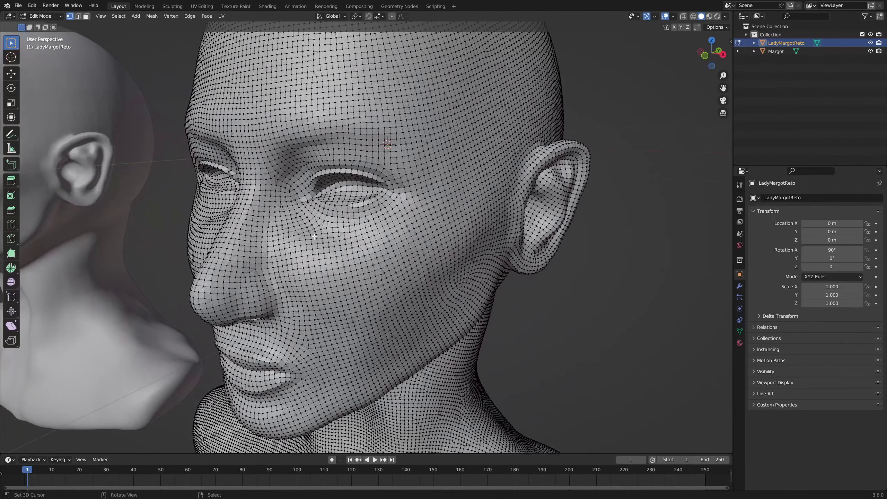
{"action": "scroll", "coordinate": [315, 236], "scroll_direction": "up", "scroll_amount": 1}
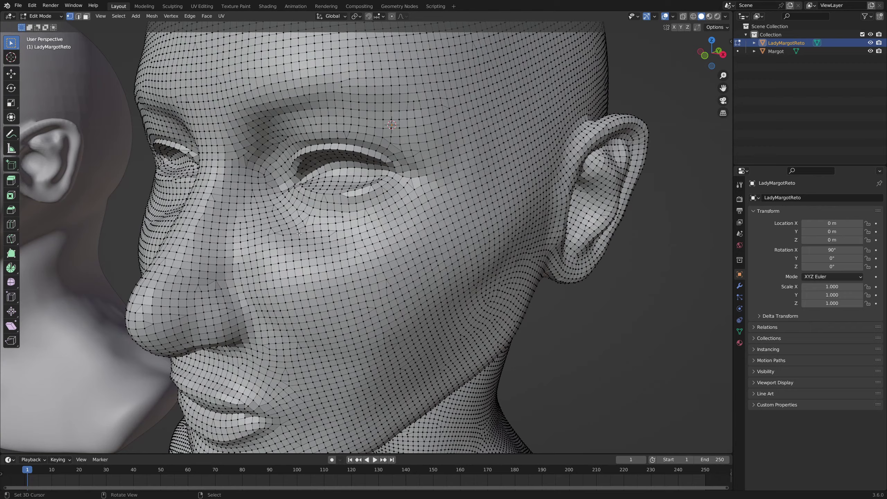
{"action": "scroll", "coordinate": [299, 234], "scroll_direction": "down", "scroll_amount": 8}
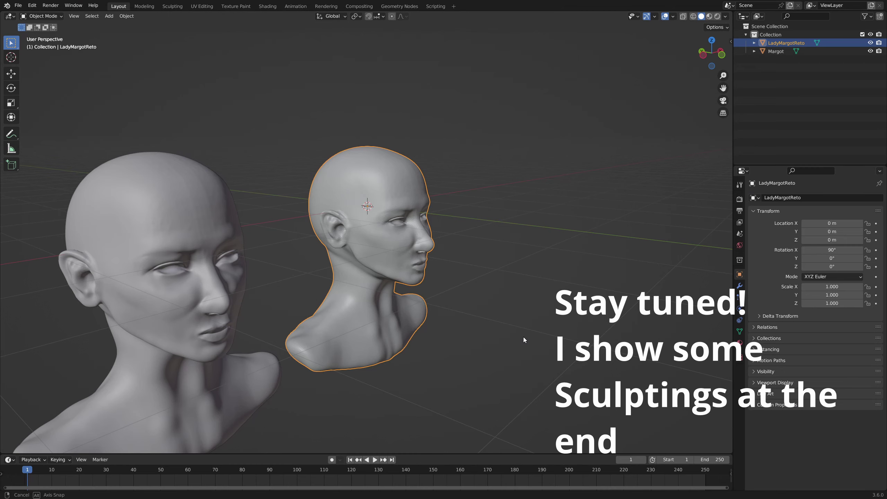
{"action": "middle_click_drag", "start_coordinate": [523, 339], "coordinate": [424, 341]}
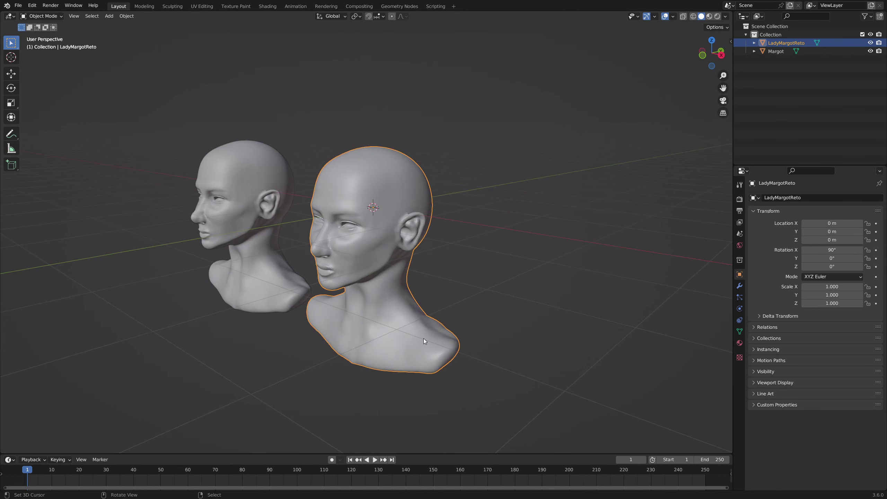